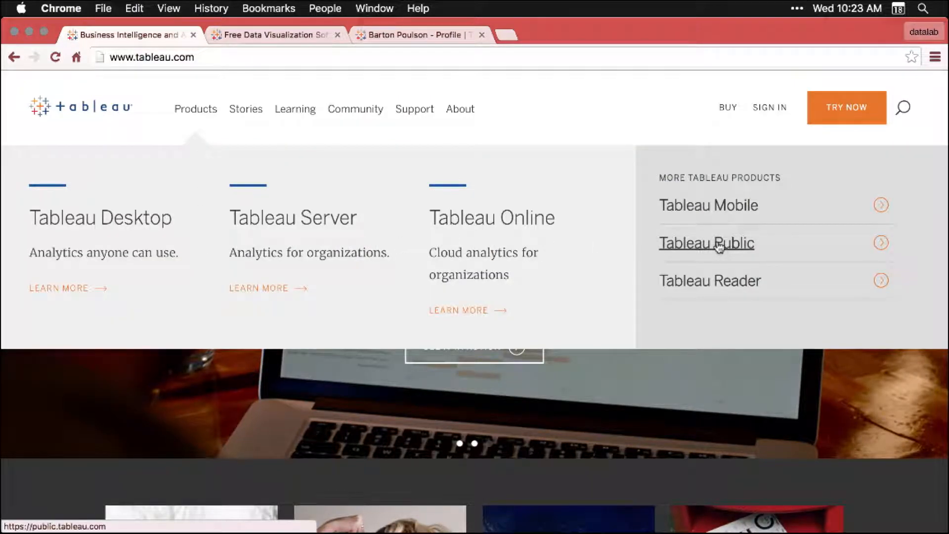
Open the Tableau Public website and read through its overview of exploring, saving and sharing visualizations
{"action": "left_click", "coordinate": [748, 247]}
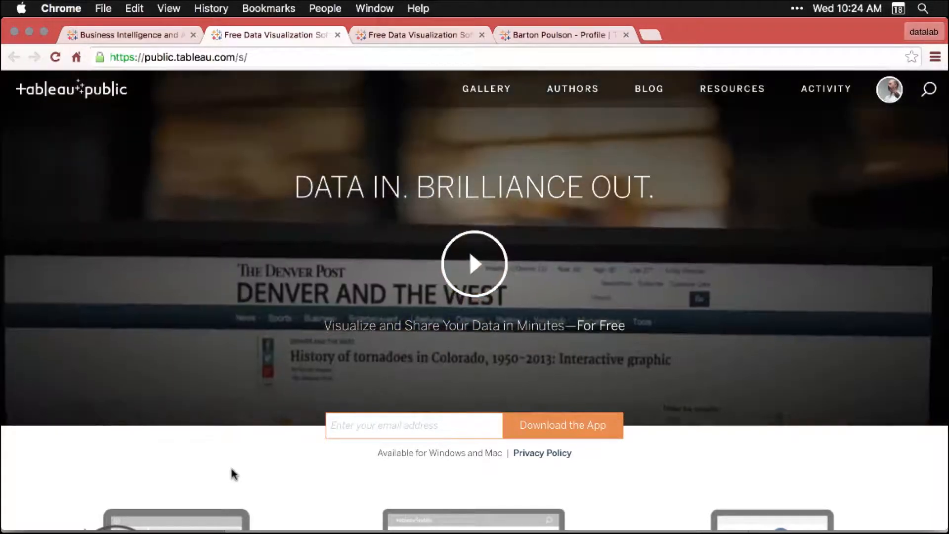
{"action": "scroll", "coordinate": [234, 473], "scroll_direction": "down", "scroll_amount": 5}
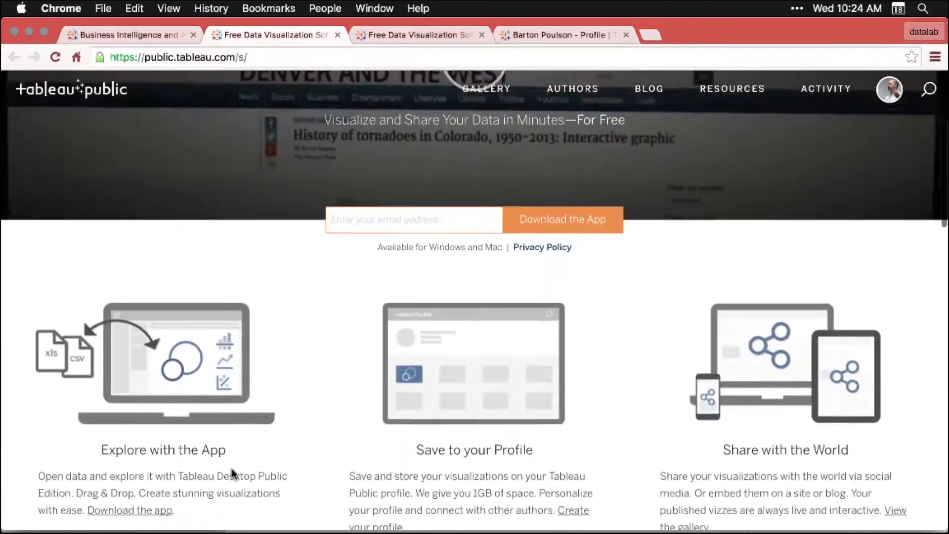
{"action": "scroll", "coordinate": [234, 473], "scroll_direction": "down", "scroll_amount": 2}
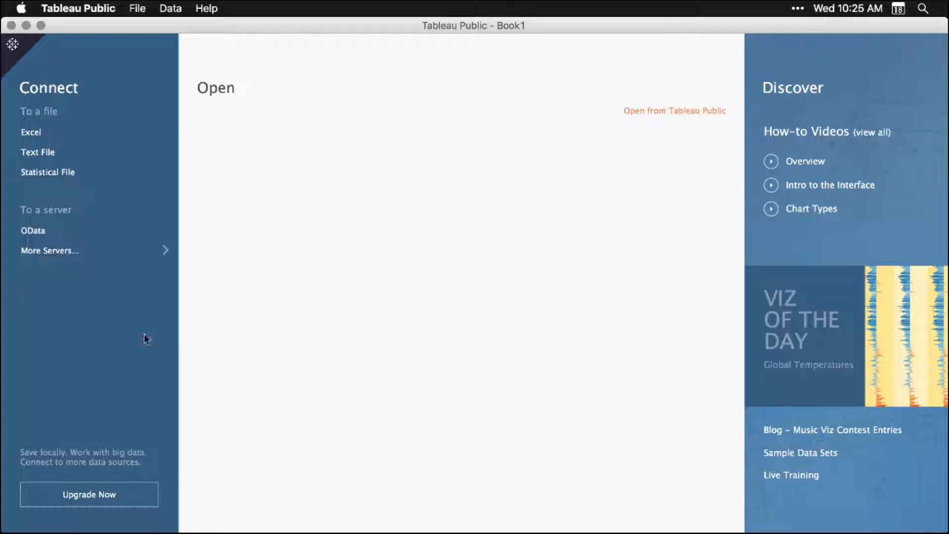
In Tableau Public, connect to the Excel workbook DS03_2_2_TableauPublic.xlsx on the Desktop
{"action": "left_click", "coordinate": [34, 135]}
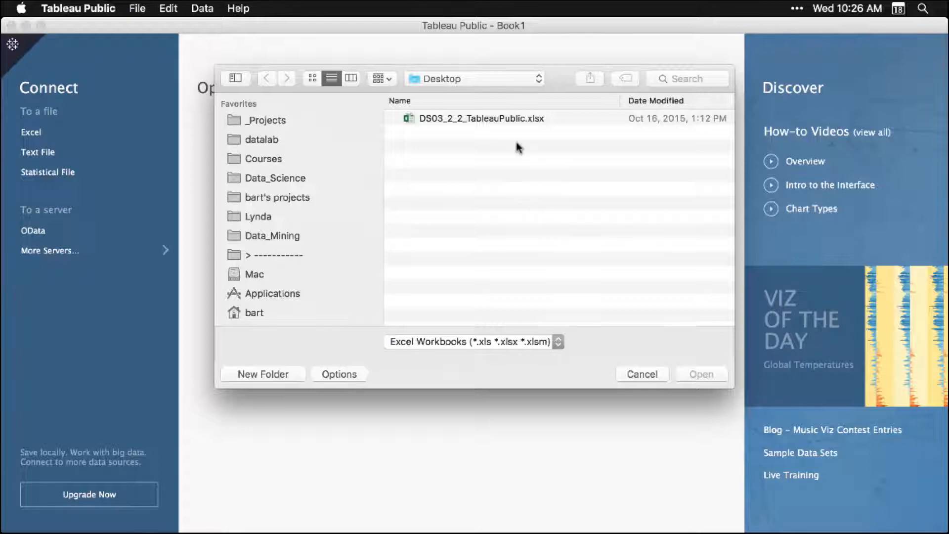
{"action": "left_click", "coordinate": [504, 119]}
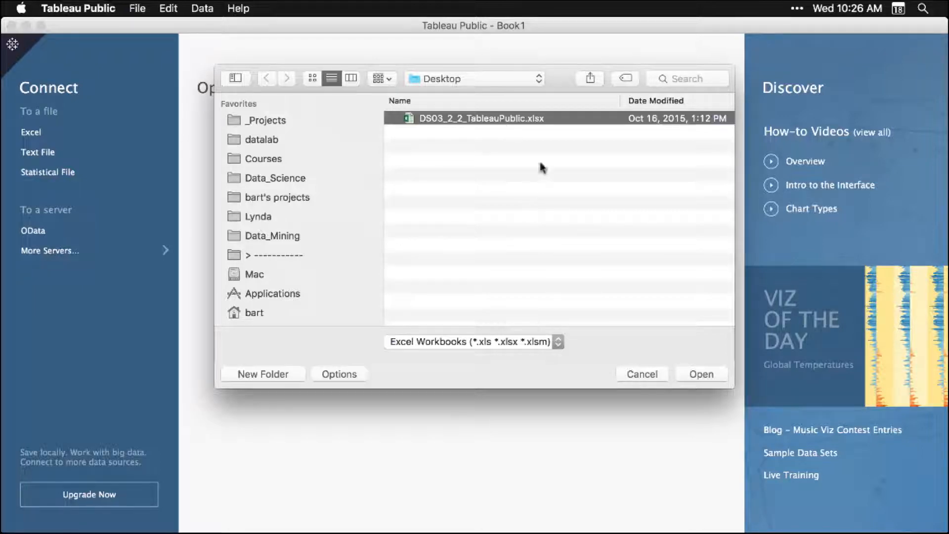
{"action": "left_click", "coordinate": [701, 374]}
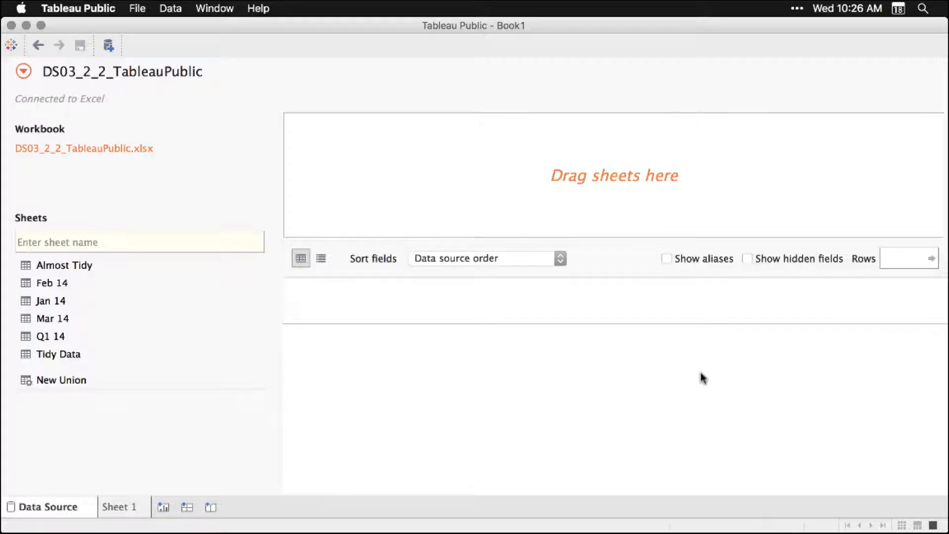
Add the Tidy Data sheet to the data source, then review its rows and the Sales column's field options
{"action": "left_click", "coordinate": [58, 357]}
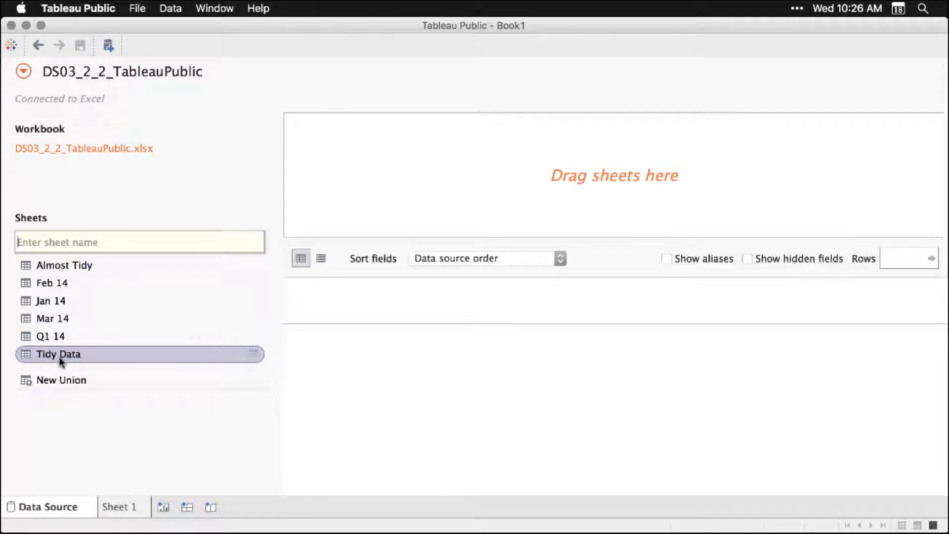
{"action": "left_click_drag", "start_coordinate": [58, 357], "coordinate": [460, 180]}
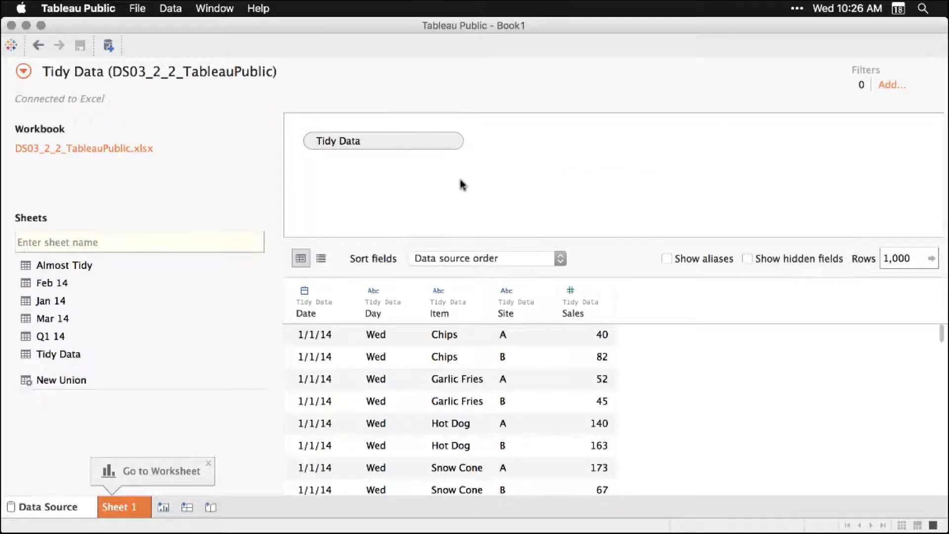
{"action": "scroll", "coordinate": [547, 400], "scroll_direction": "down", "scroll_amount": 5}
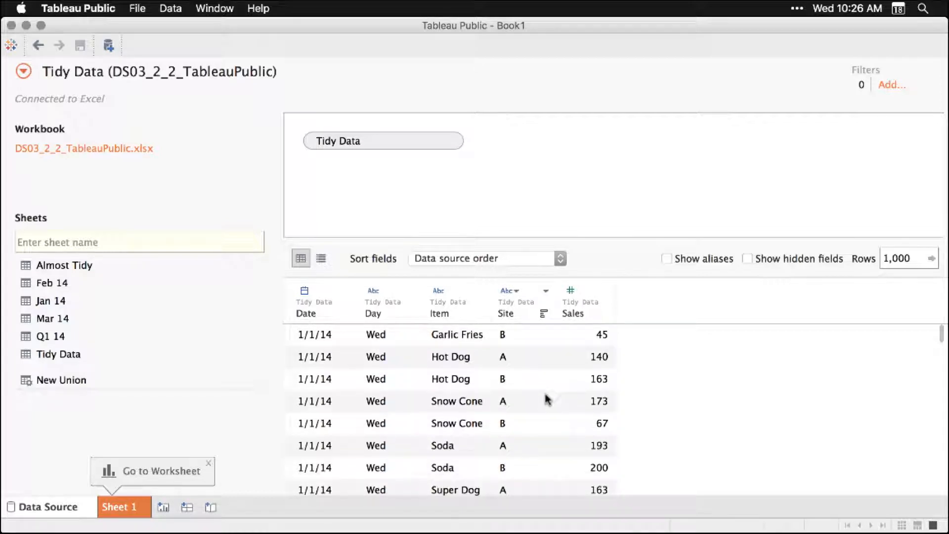
{"action": "scroll", "coordinate": [547, 400], "scroll_direction": "up", "scroll_amount": 5}
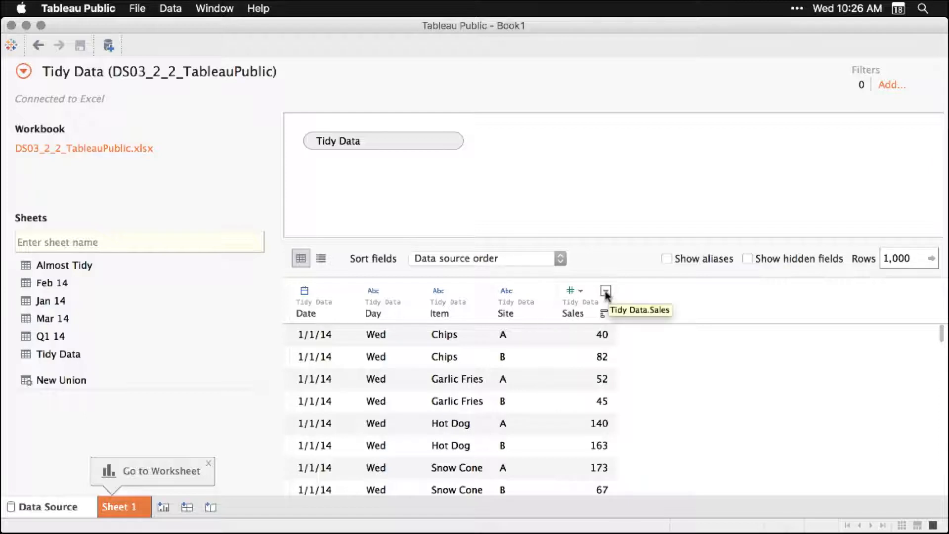
{"action": "left_click", "coordinate": [605, 290]}
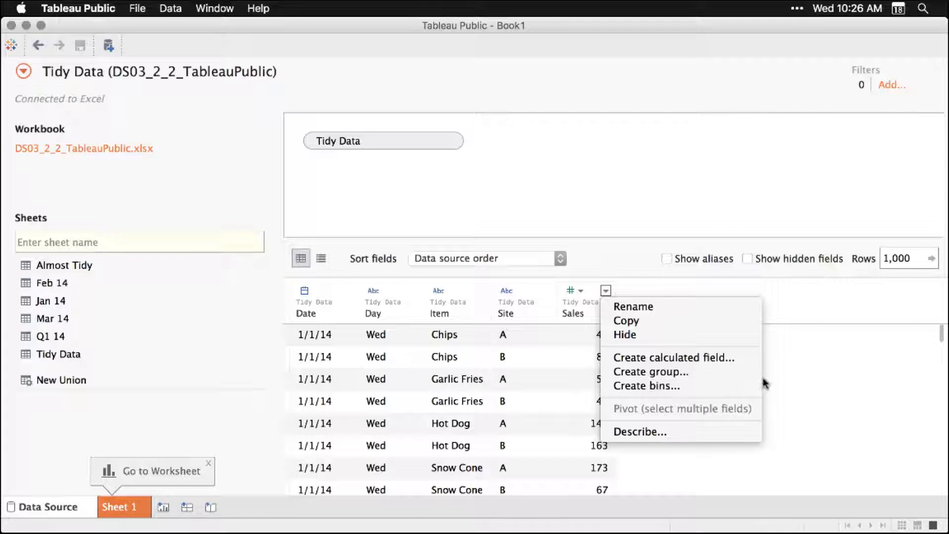
{"action": "left_click", "coordinate": [822, 304]}
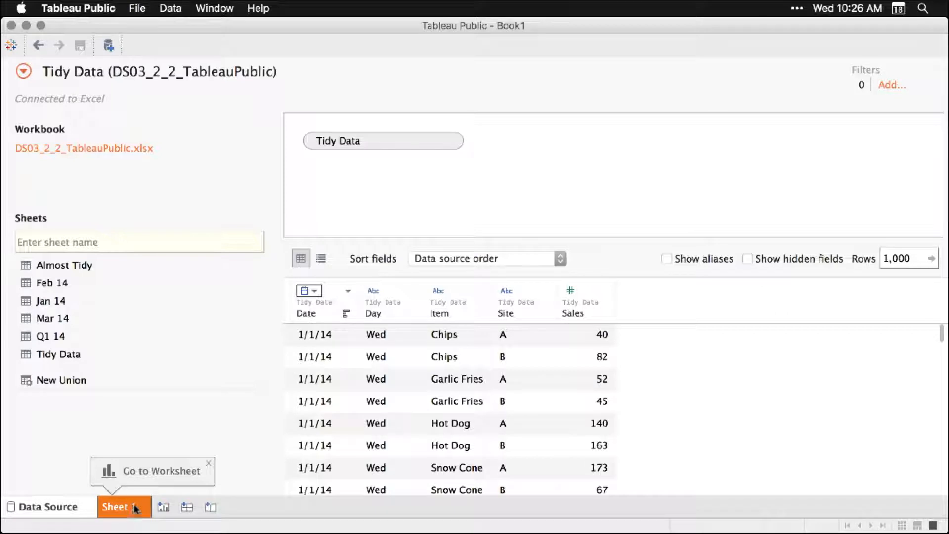
Open the Sheet 1 worksheet and place the Sales measure in the body of the view
{"action": "left_click", "coordinate": [210, 464]}
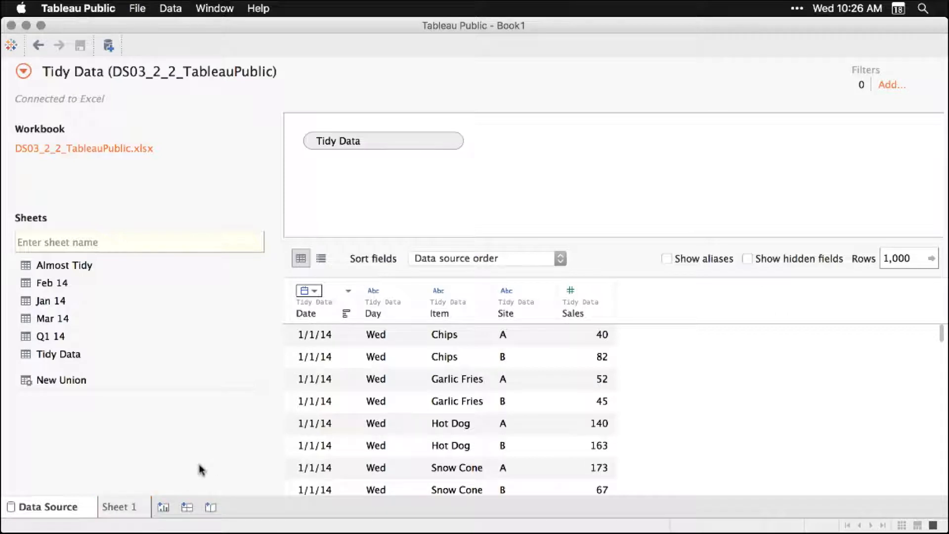
{"action": "left_click", "coordinate": [134, 512]}
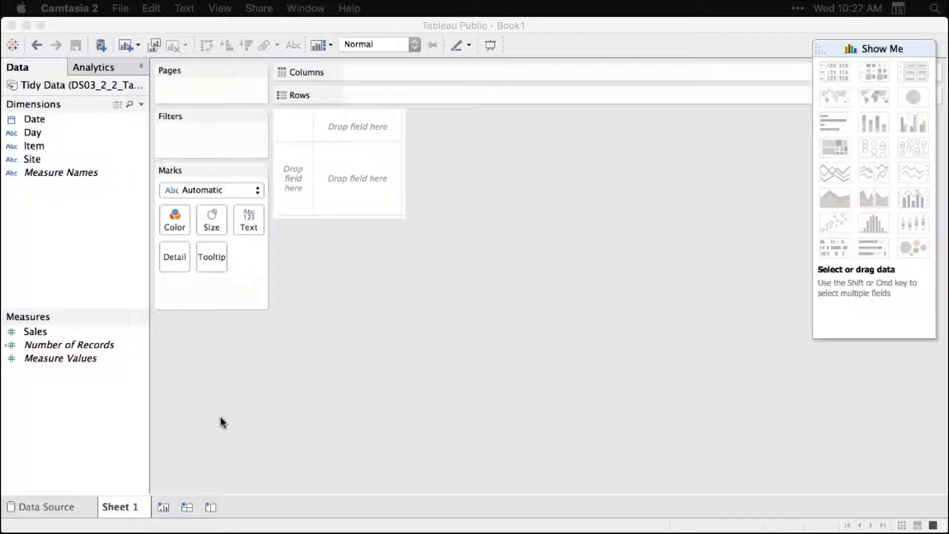
{"action": "left_click", "coordinate": [36, 332]}
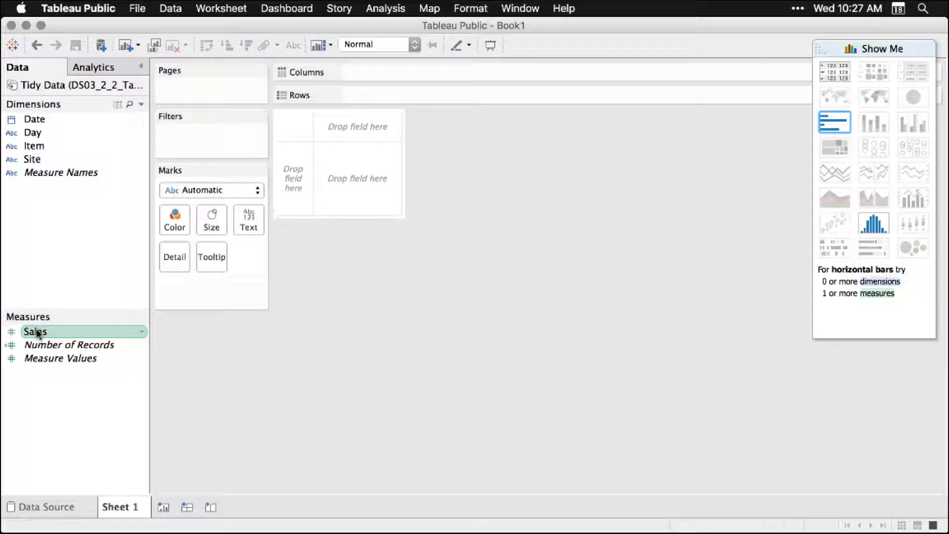
{"action": "left_click_drag", "start_coordinate": [36, 333], "coordinate": [359, 179]}
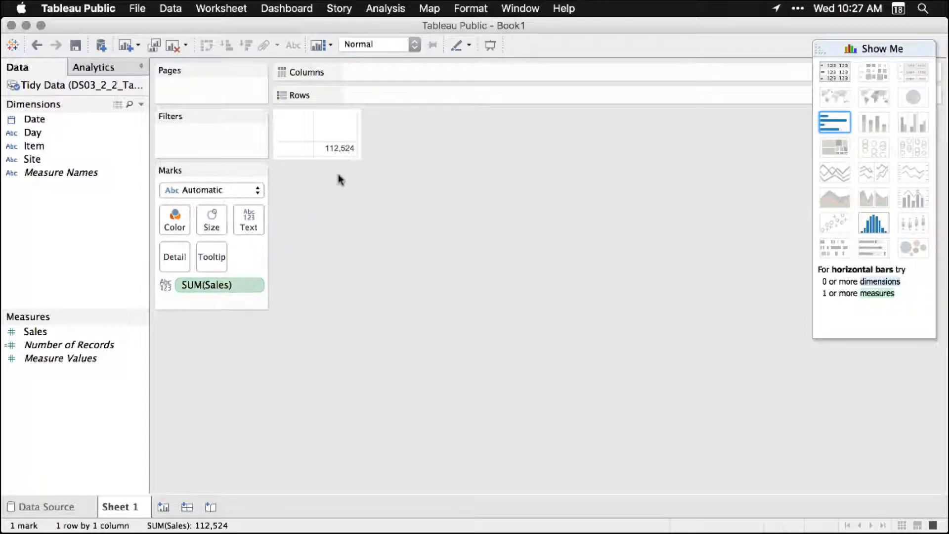
{"action": "mouse_move", "coordinate": [351, 156]}
Break the sales table down with Item as rows and Date as columns
{"action": "left_click", "coordinate": [36, 145]}
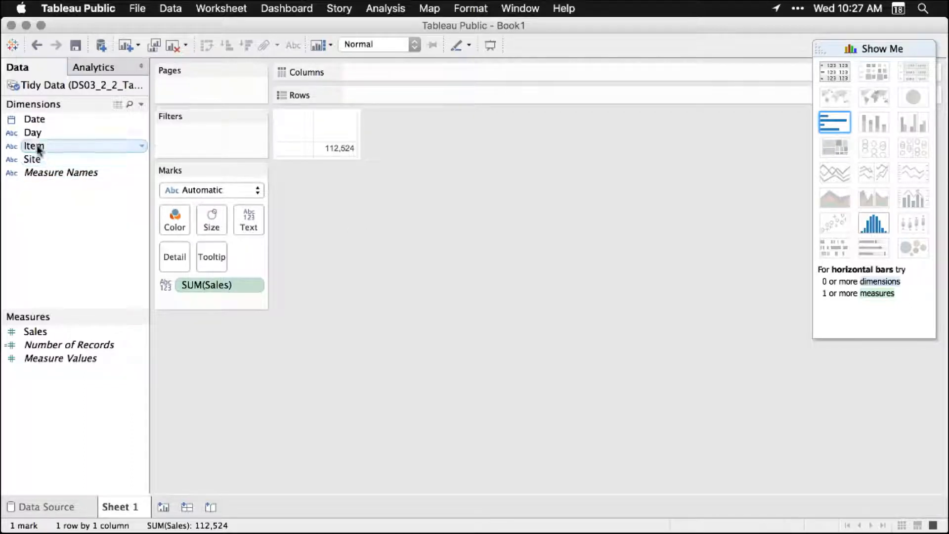
{"action": "left_click_drag", "start_coordinate": [37, 145], "coordinate": [384, 113]}
{"action": "left_click_drag", "start_coordinate": [384, 107], "coordinate": [381, 93]}
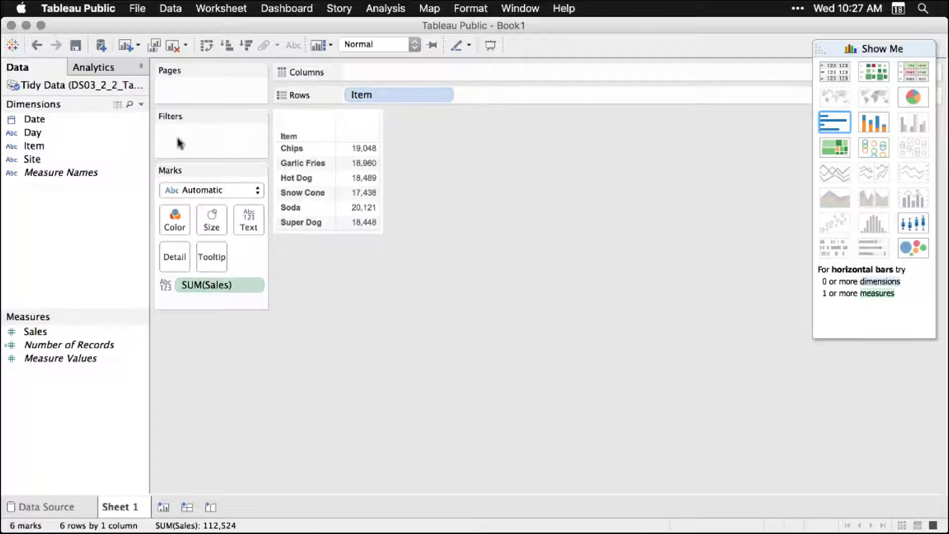
{"action": "left_click", "coordinate": [32, 120]}
{"action": "left_click_drag", "start_coordinate": [30, 119], "coordinate": [367, 72]}
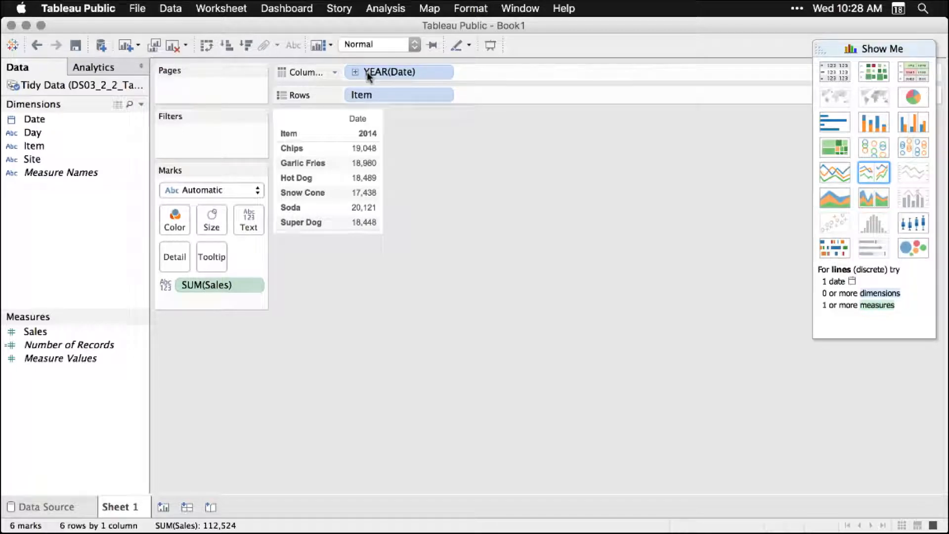
Try grouping the Date columns by Quarter and by continuous Day
{"action": "left_click", "coordinate": [443, 74]}
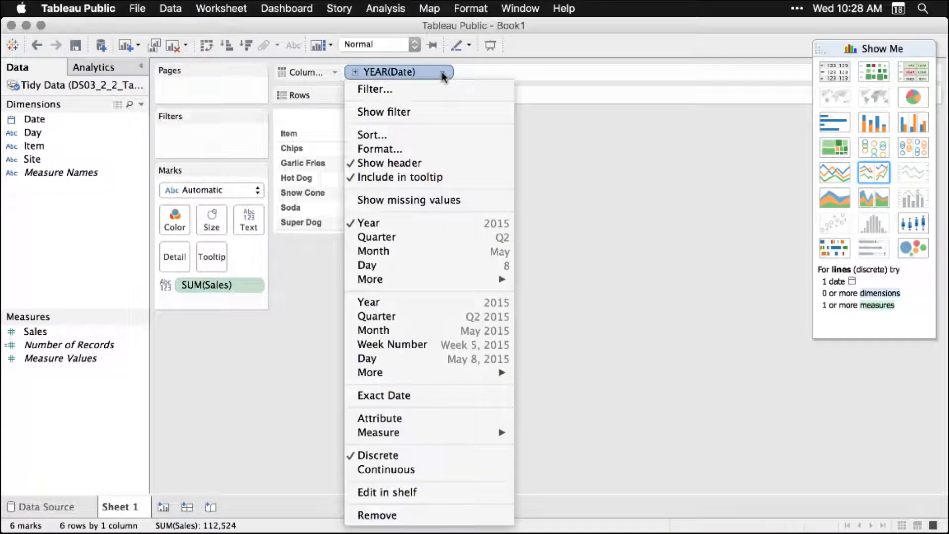
{"action": "left_click", "coordinate": [445, 238]}
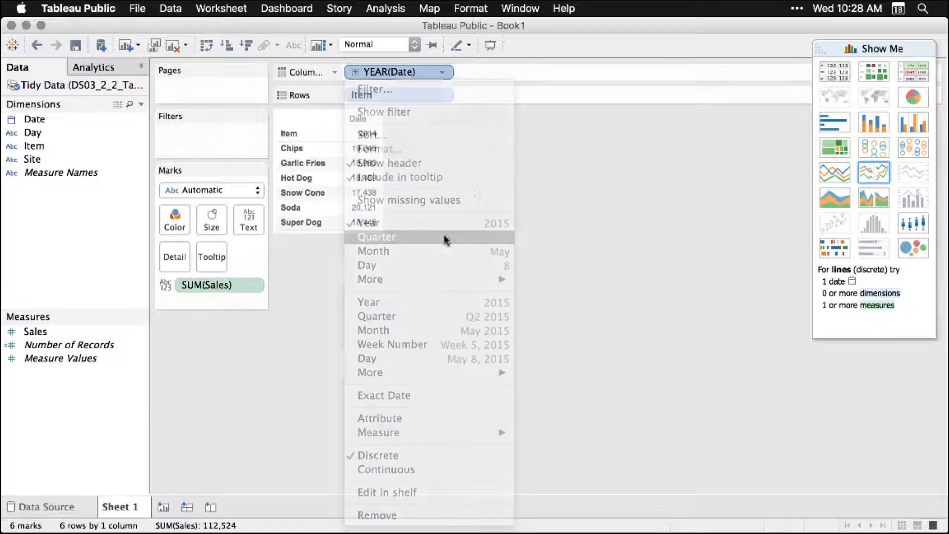
{"action": "left_click", "coordinate": [443, 73]}
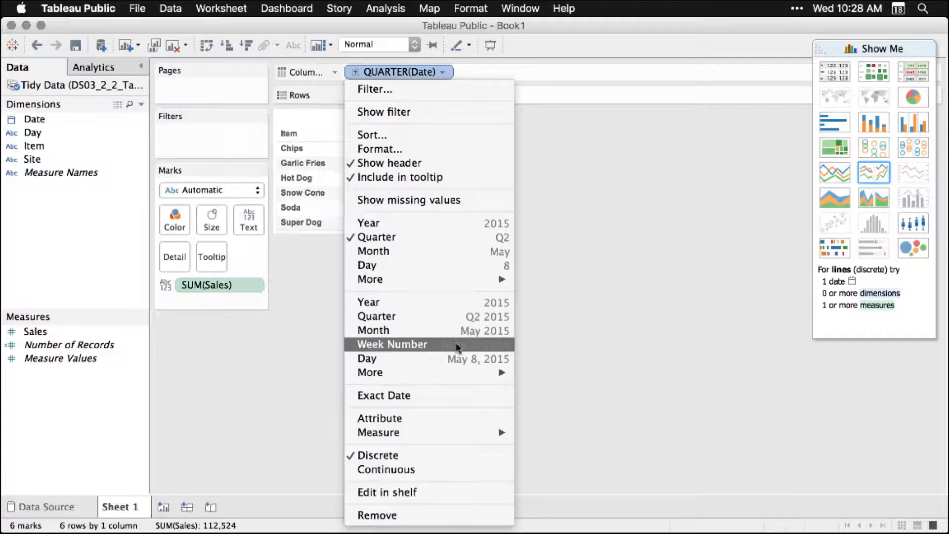
{"action": "left_click", "coordinate": [456, 357]}
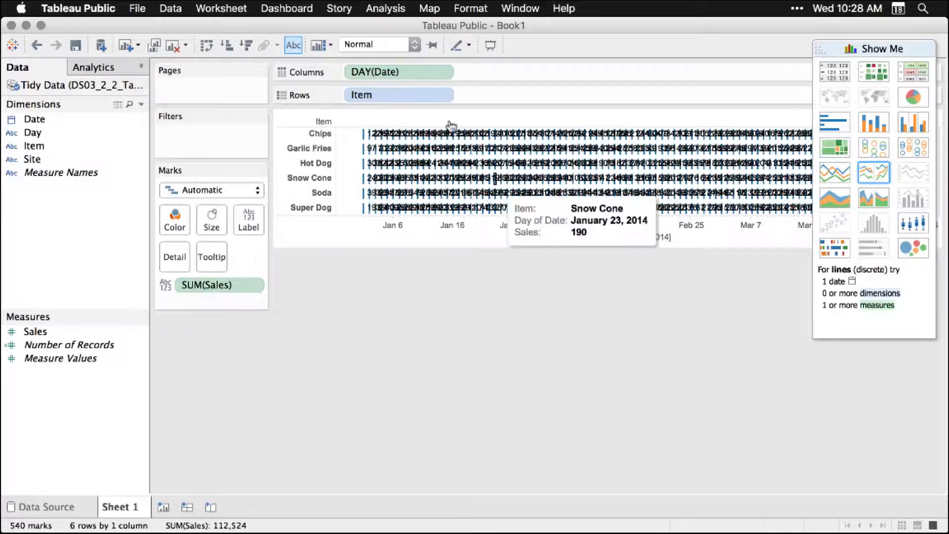
Group the Date columns by continuous Week Number and display the sales as a continuous line chart
{"action": "left_click", "coordinate": [442, 73]}
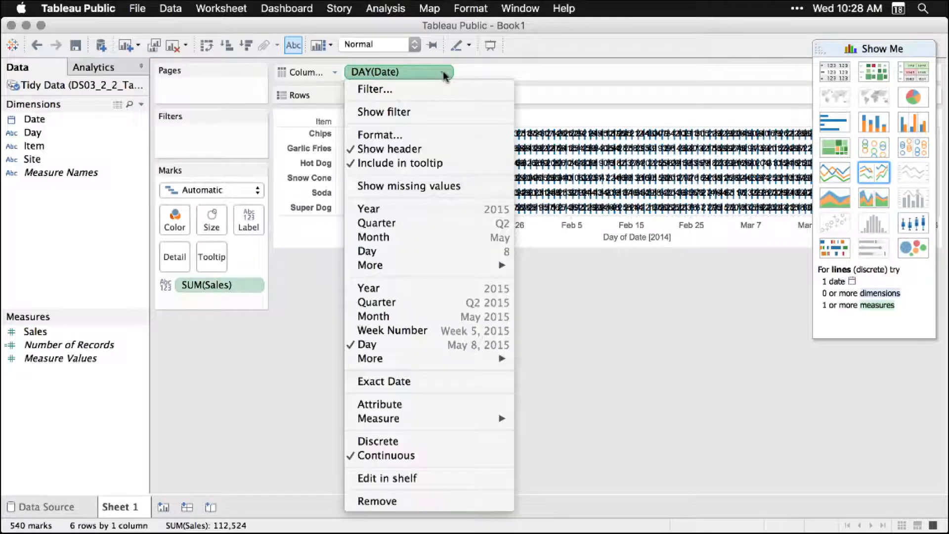
{"action": "left_click", "coordinate": [423, 331]}
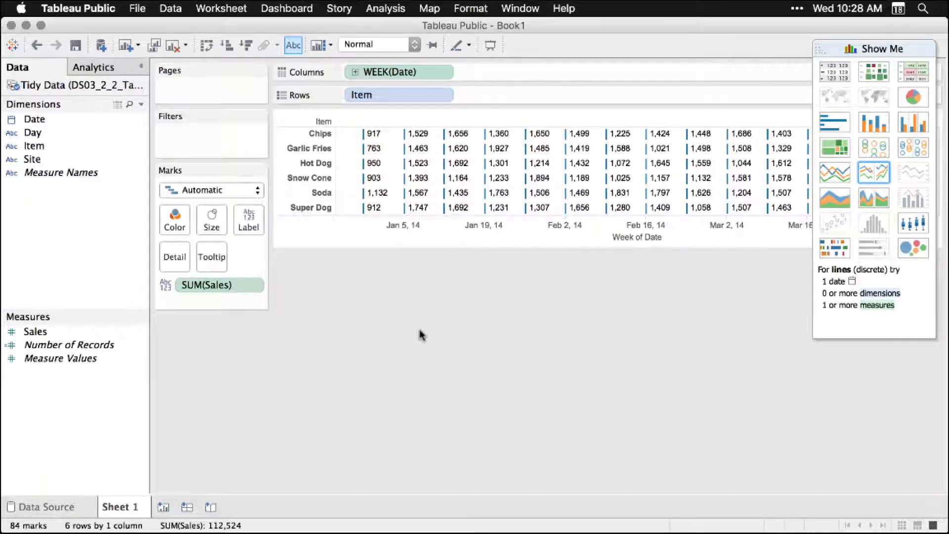
{"action": "left_click", "coordinate": [836, 172]}
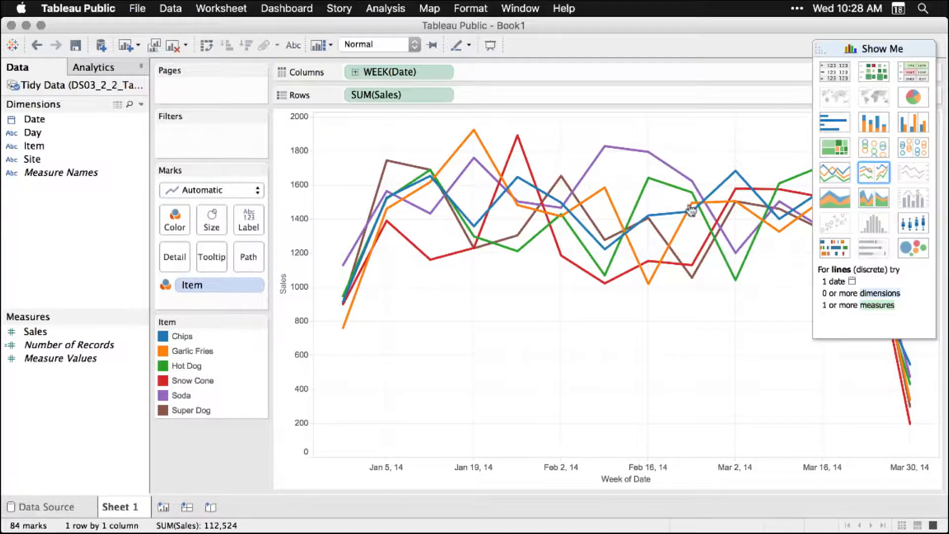
Split the line chart into a separate row for each Item and color the lines by Site
{"action": "left_click", "coordinate": [31, 146]}
{"action": "left_click_drag", "start_coordinate": [31, 146], "coordinate": [352, 95]}
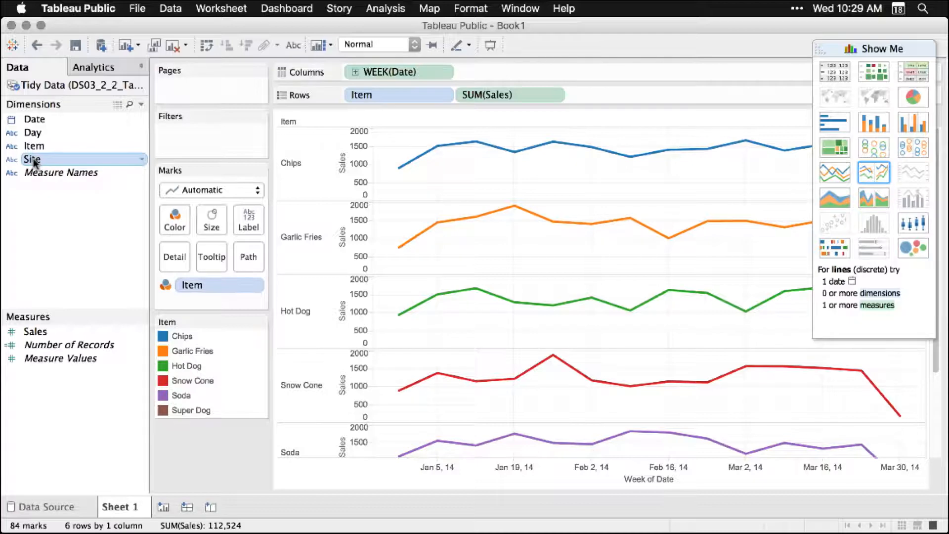
{"action": "left_click_drag", "start_coordinate": [34, 162], "coordinate": [203, 276]}
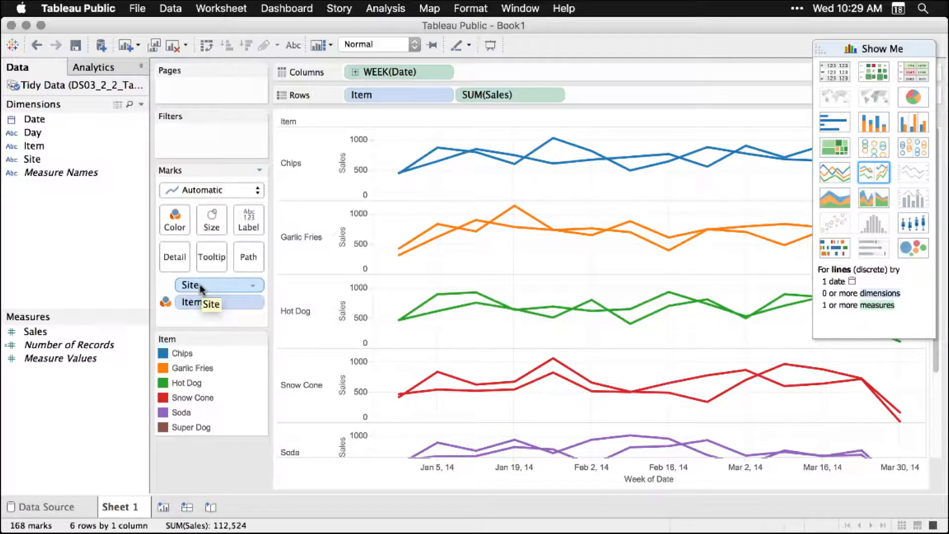
{"action": "left_click_drag", "start_coordinate": [200, 286], "coordinate": [178, 218]}
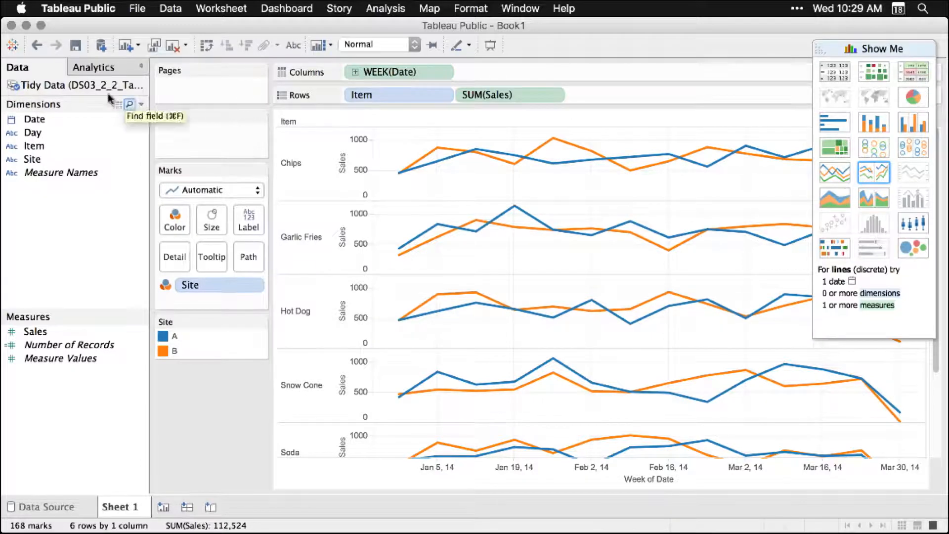
Try adding an average line to the sales line chart of each item and look over the item rows
{"action": "left_click", "coordinate": [100, 68]}
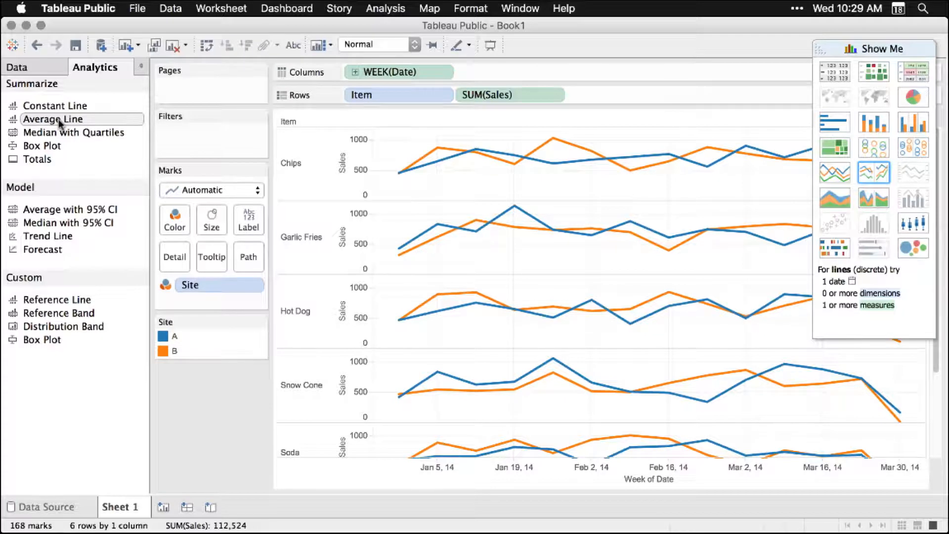
{"action": "left_click_drag", "start_coordinate": [59, 120], "coordinate": [460, 148]}
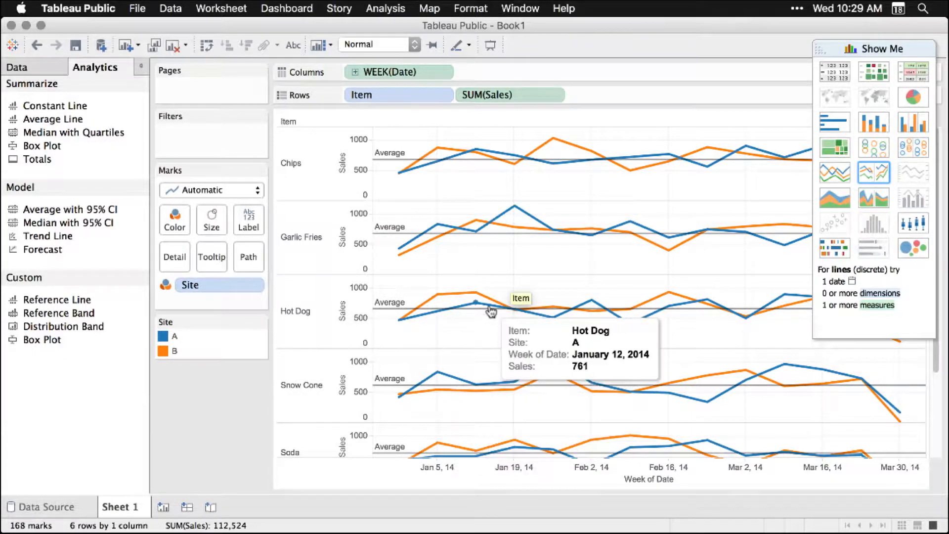
{"action": "scroll", "coordinate": [491, 312], "scroll_direction": "down", "scroll_amount": 3}
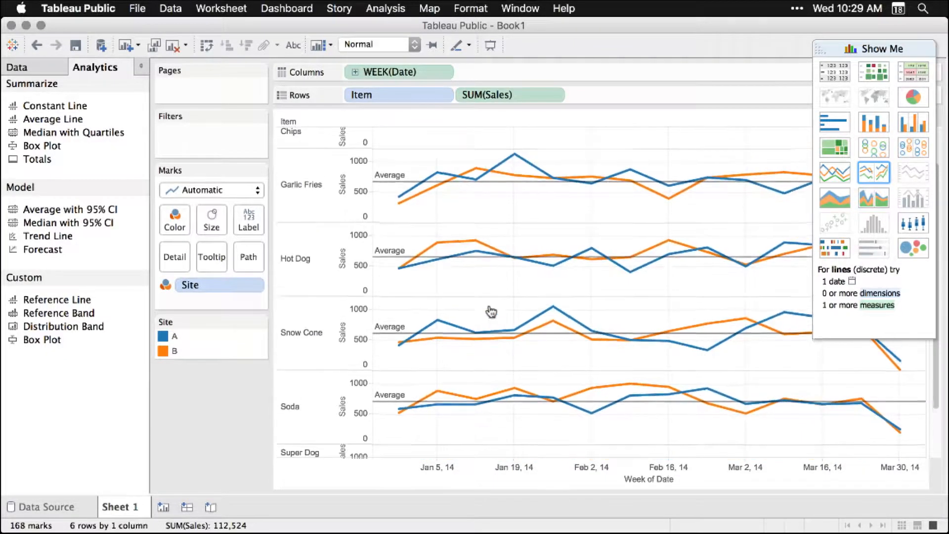
{"action": "scroll", "coordinate": [491, 312], "scroll_direction": "up", "scroll_amount": 3}
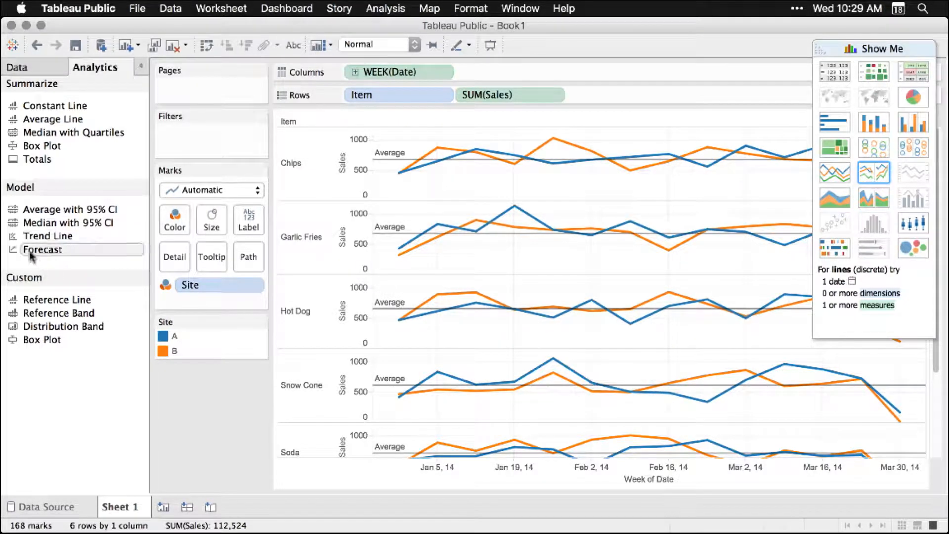
Add a Forecast to the sales line charts and move the Show Me palette off the forecast area
{"action": "left_click_drag", "start_coordinate": [31, 254], "coordinate": [423, 135]}
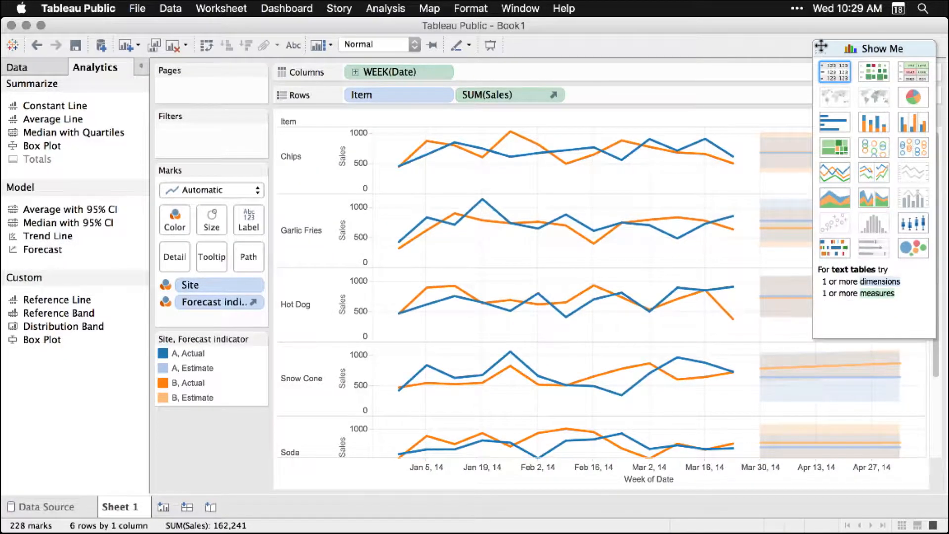
{"action": "left_click_drag", "start_coordinate": [823, 46], "coordinate": [363, 192]}
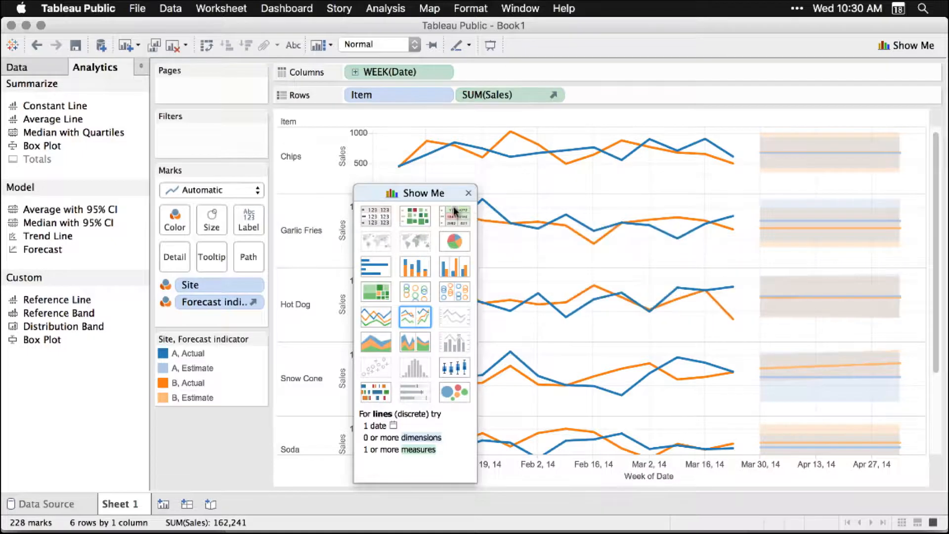
Move the Show Me palette clear of the charts and sign in with the account password to save the workbook online
{"action": "left_click_drag", "start_coordinate": [415, 191], "coordinate": [867, 65]}
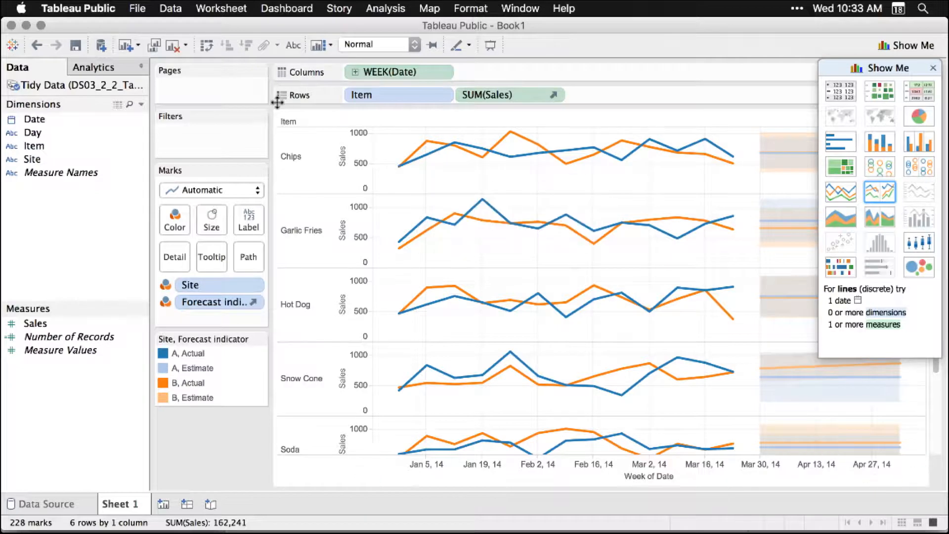
{"action": "left_click", "coordinate": [76, 45]}
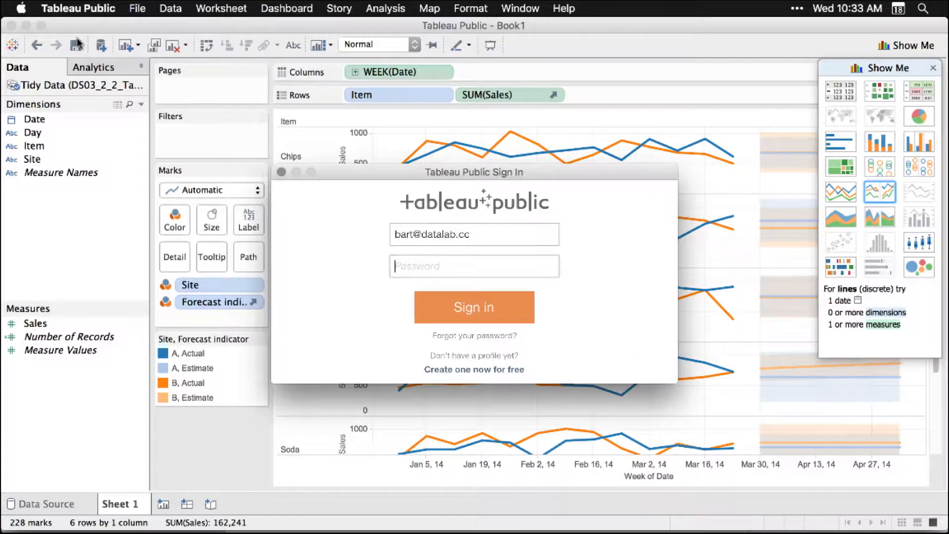
{"action": "left_click", "coordinate": [479, 310]}
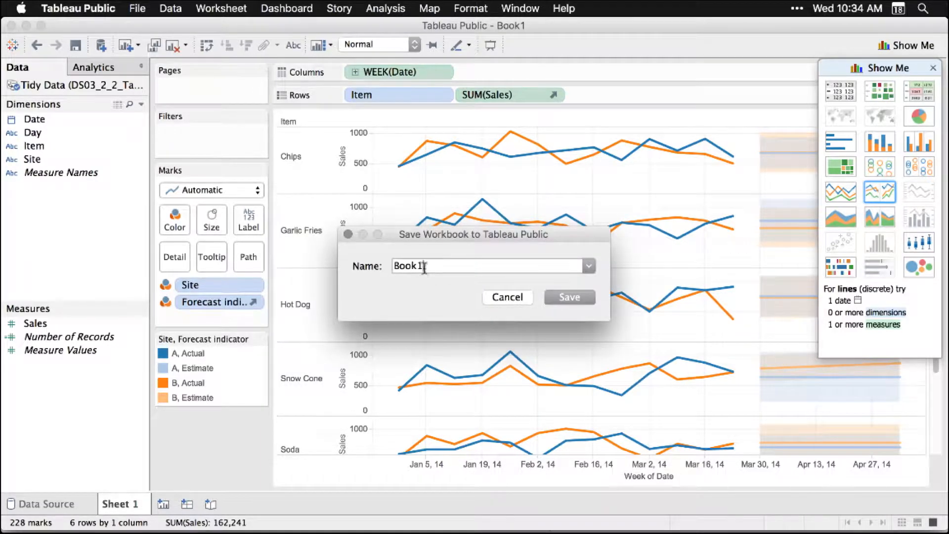
Save the workbook to Tableau Public under the name DS03_2_2_TableauPublic
{"action": "left_click_drag", "start_coordinate": [438, 266], "coordinate": [370, 262]}
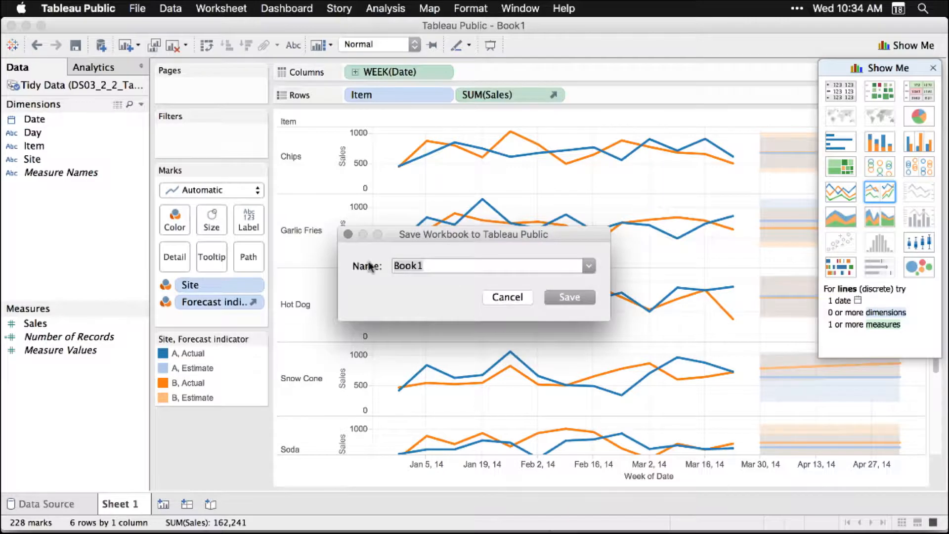
{"action": "type", "text": "DS03_2_2_TableauPublic"}
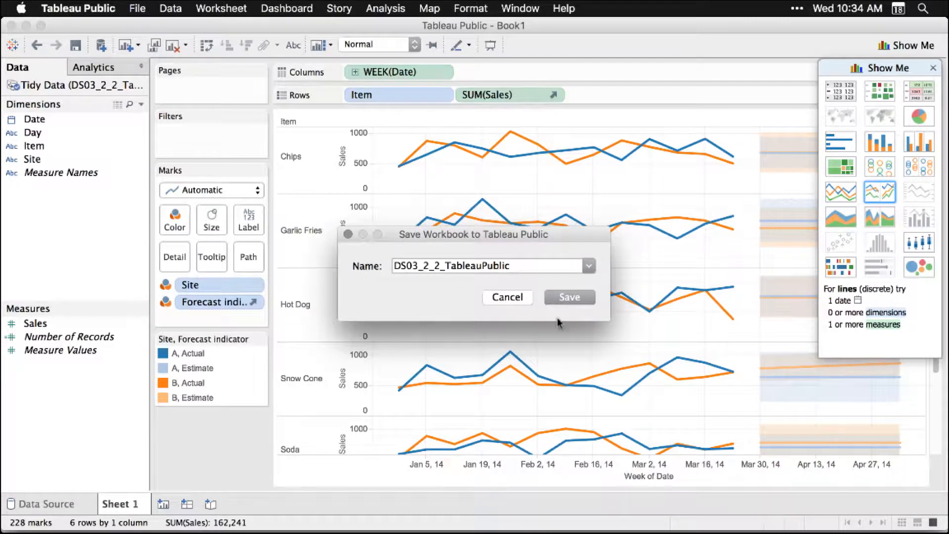
{"action": "left_click", "coordinate": [573, 297]}
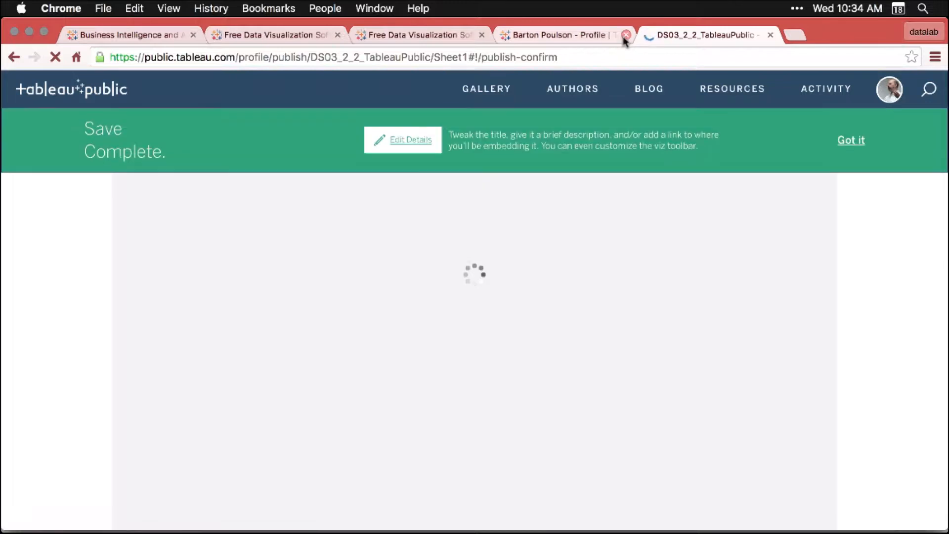
Close the extra author profile page in Chrome and look over the published charts and the workbook details below them
{"action": "left_click", "coordinate": [625, 36]}
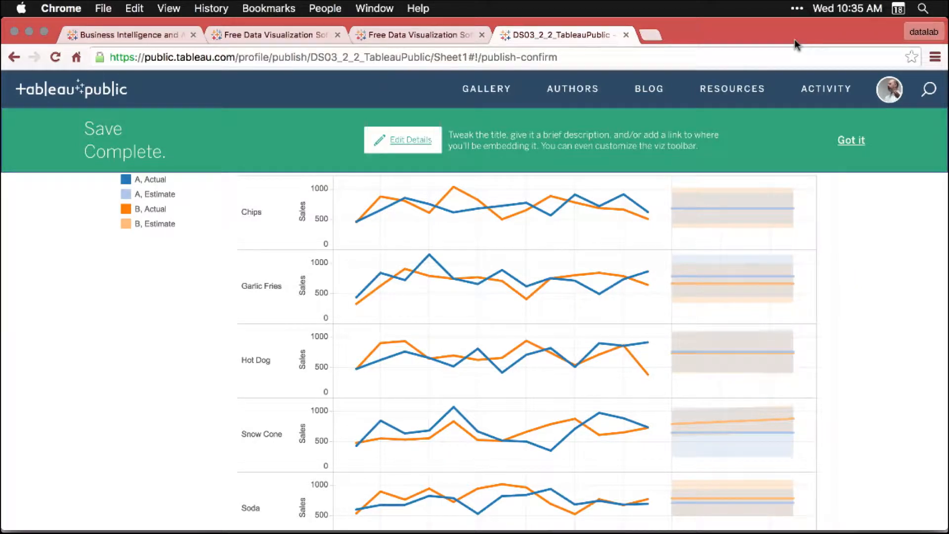
{"action": "left_click", "coordinate": [894, 92]}
{"action": "scroll", "coordinate": [561, 389], "scroll_direction": "down", "scroll_amount": 1}
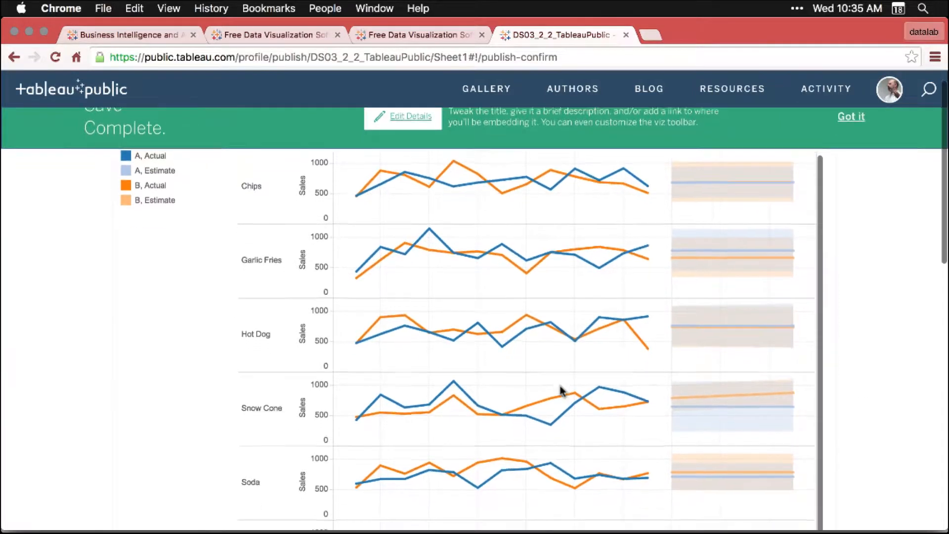
{"action": "scroll", "coordinate": [561, 391], "scroll_direction": "down", "scroll_amount": 3}
{"action": "scroll", "coordinate": [560, 386], "scroll_direction": "down", "scroll_amount": 3}
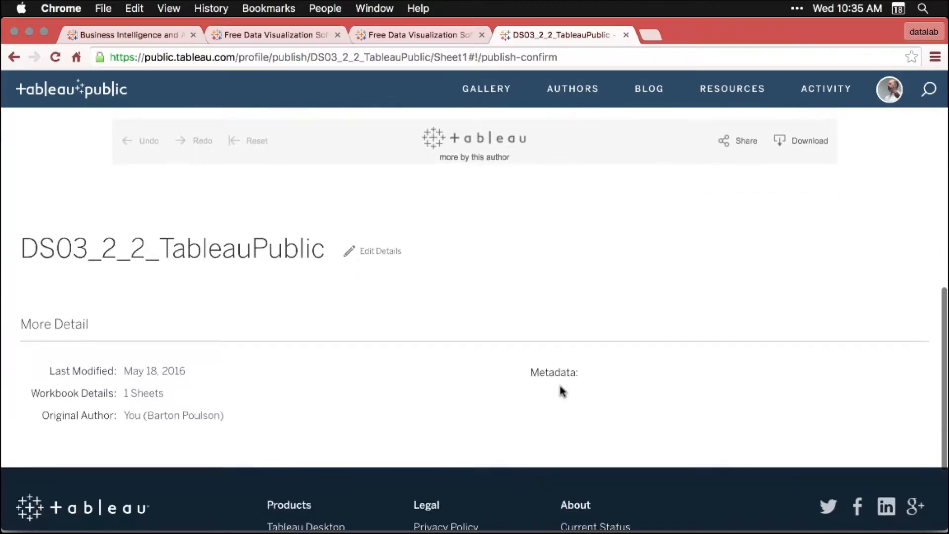
{"action": "scroll", "coordinate": [560, 386], "scroll_direction": "up", "scroll_amount": 15}
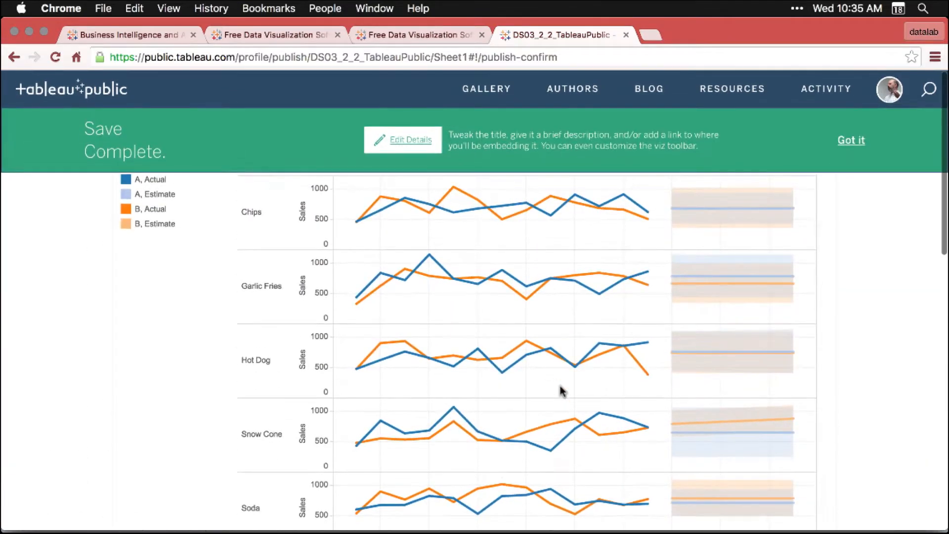
Edit the published workbook's details to show workbook sheets as tabs, save the change and return to the charts
{"action": "left_click", "coordinate": [408, 141]}
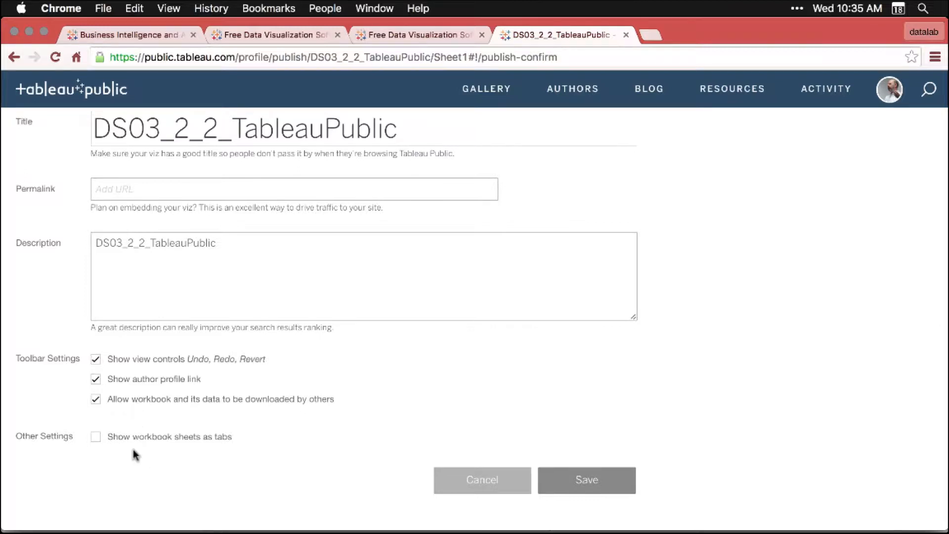
{"action": "left_click", "coordinate": [96, 437]}
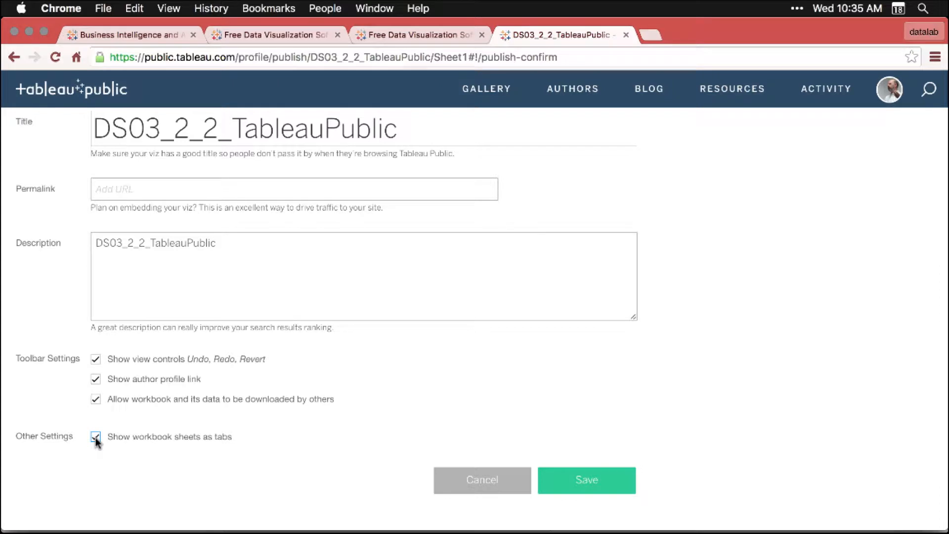
{"action": "left_click", "coordinate": [600, 482]}
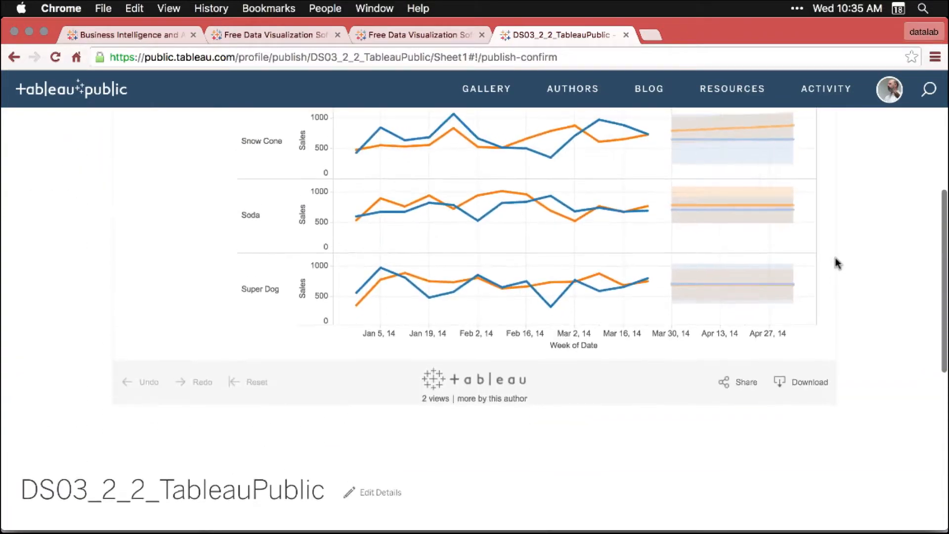
{"action": "scroll", "coordinate": [837, 263], "scroll_direction": "up", "scroll_amount": 6}
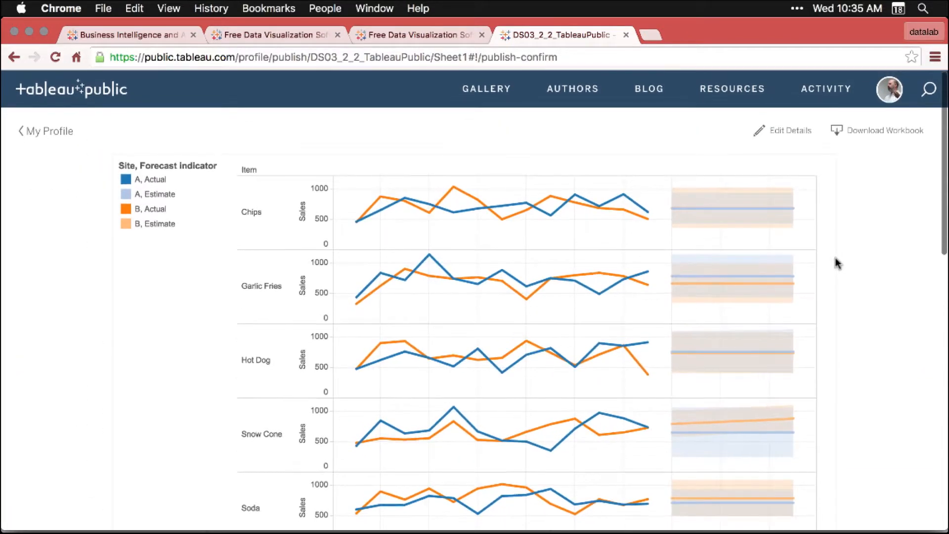